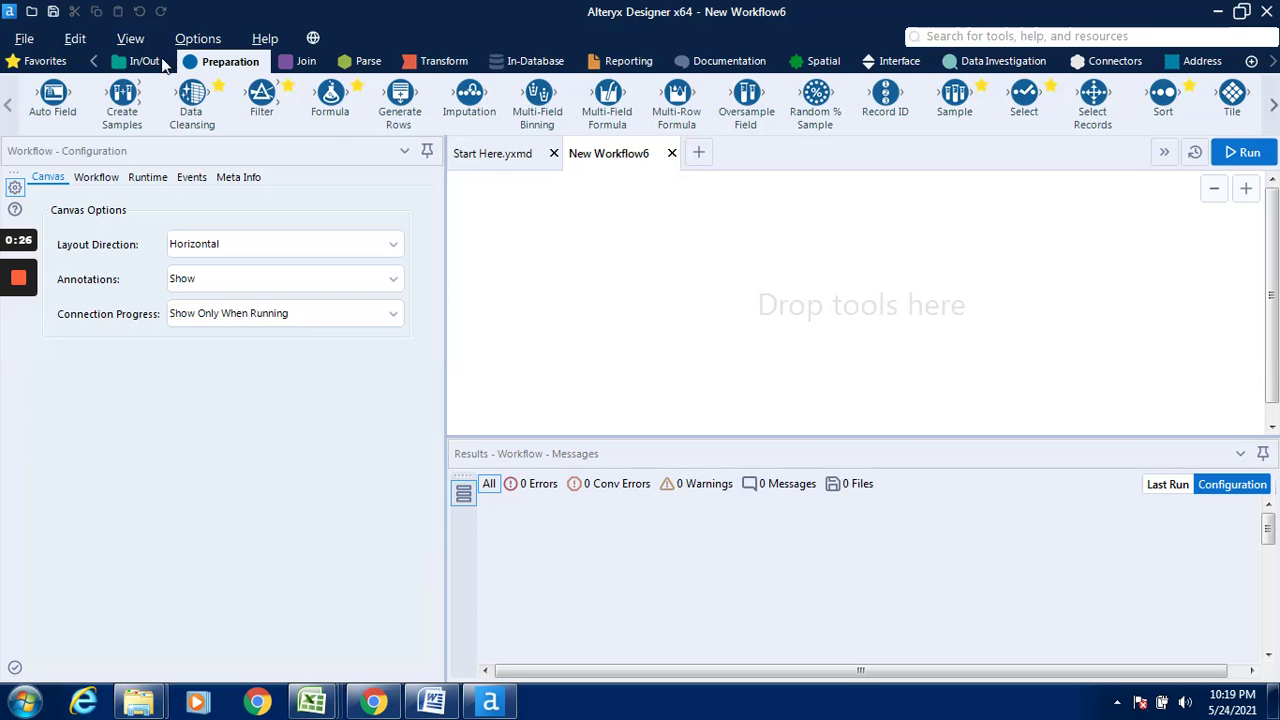
# Show the In/Out tool category for the blank New Workflow6 canvas
pyautogui.click(145, 61)
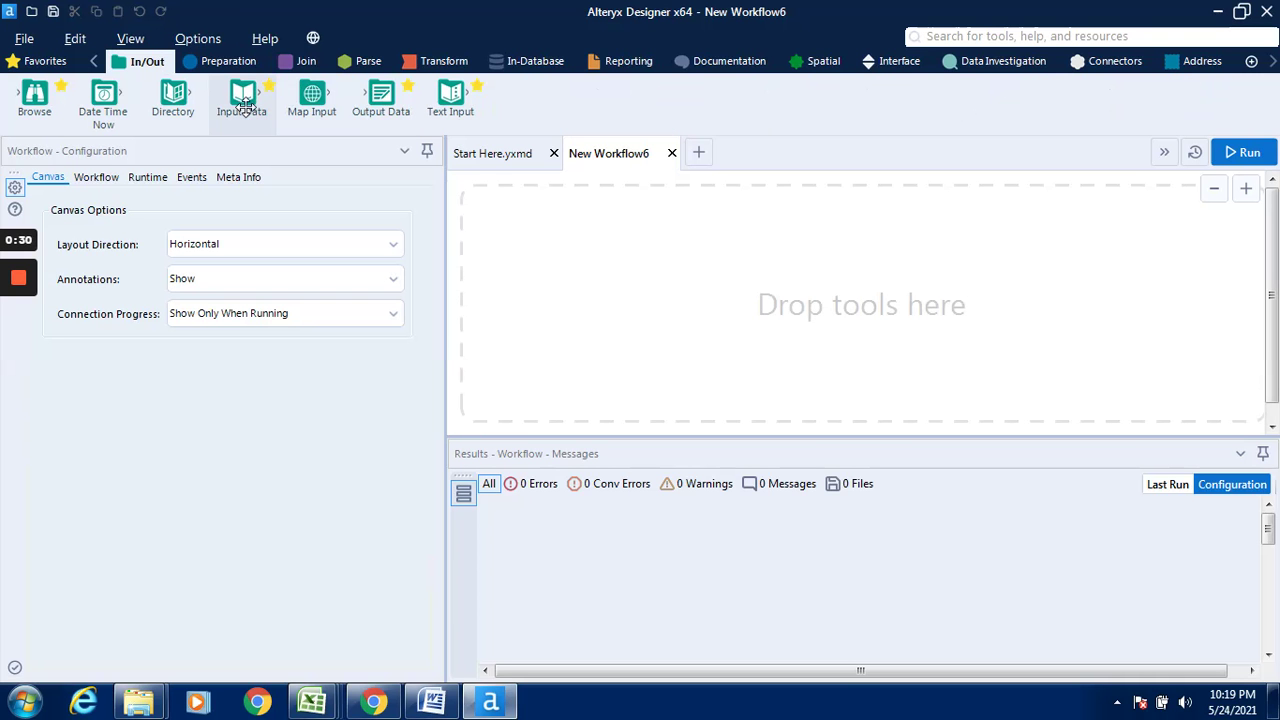
# Place an Input Data tool on the canvas and list its recent data connections
pyautogui.moveTo(243, 97); pyautogui.dragTo(245, 105)
pyautogui.moveTo(227, 88); pyautogui.dragTo(558, 276)
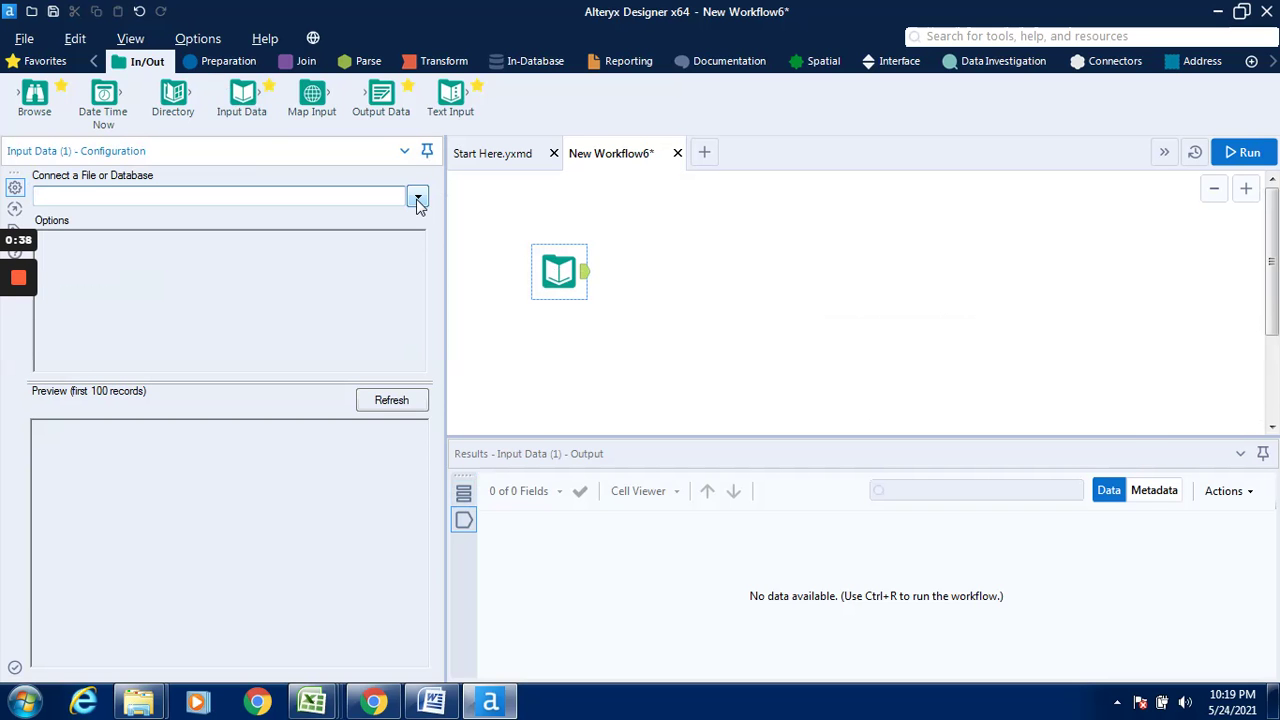
pyautogui.click(417, 198)
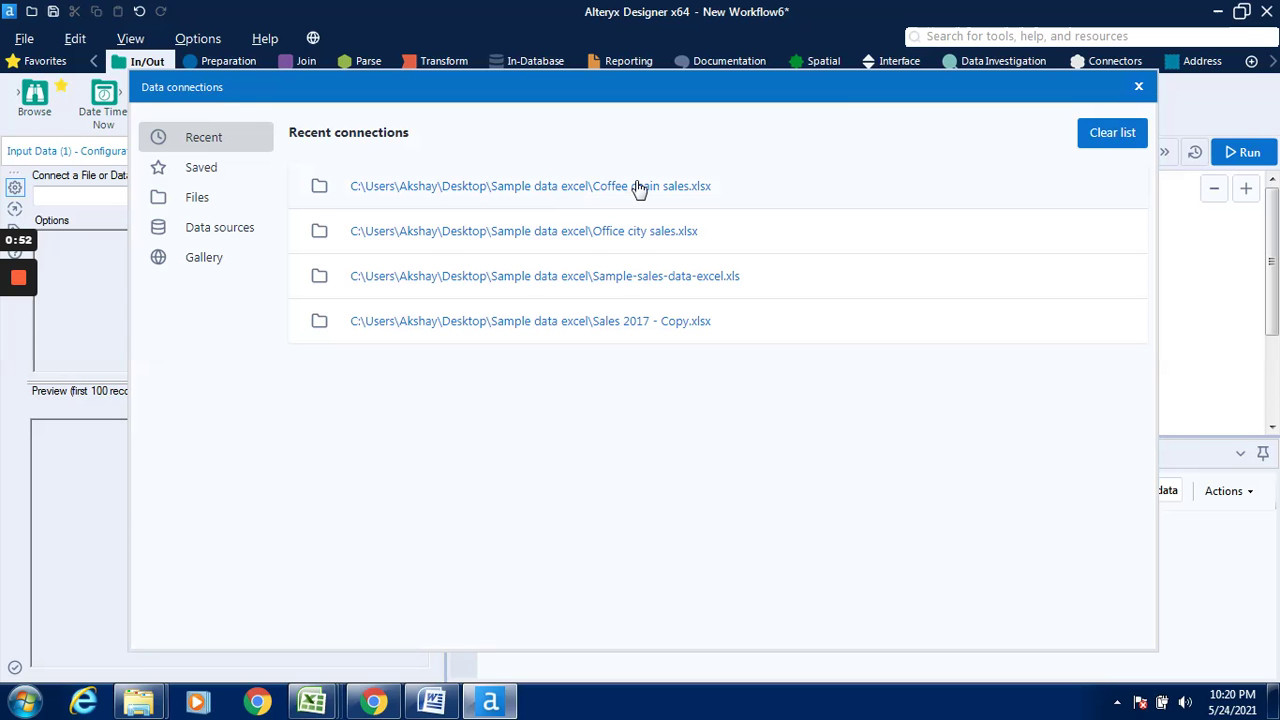
# Connect the input to Sheet1 of Coffee chain sales.xlsx
pyautogui.click(638, 190)
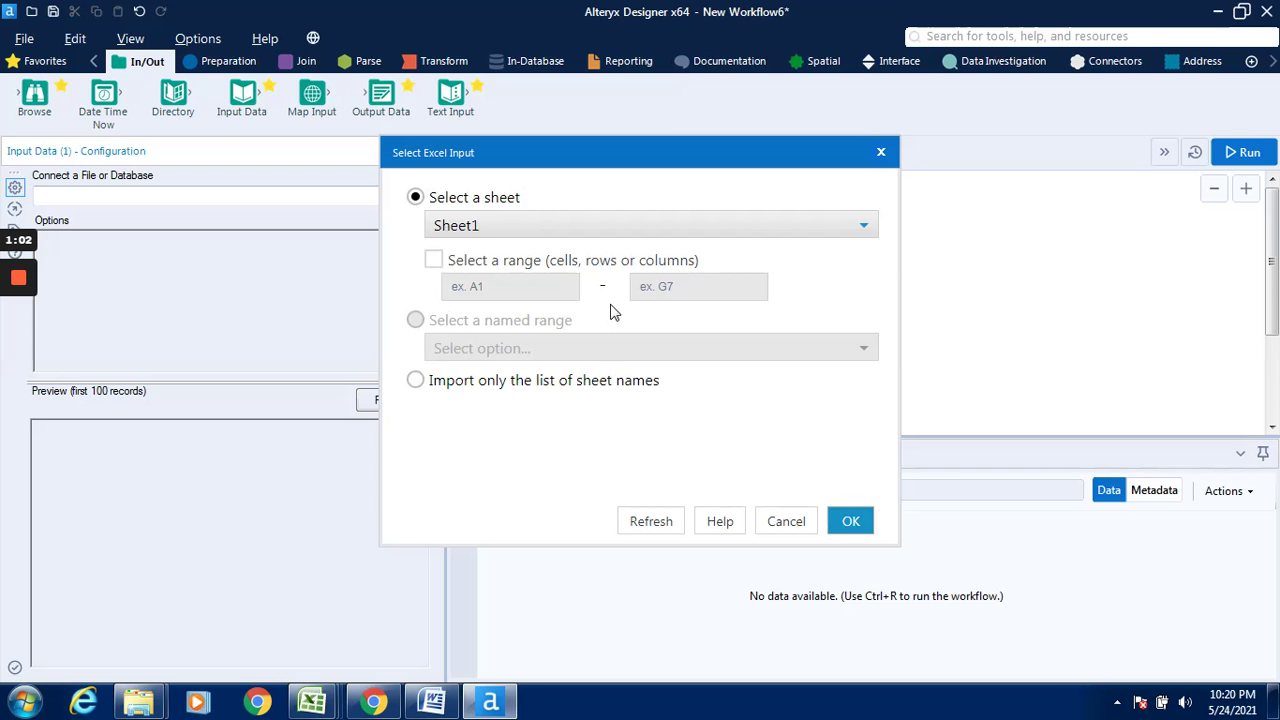
pyautogui.click(861, 223)
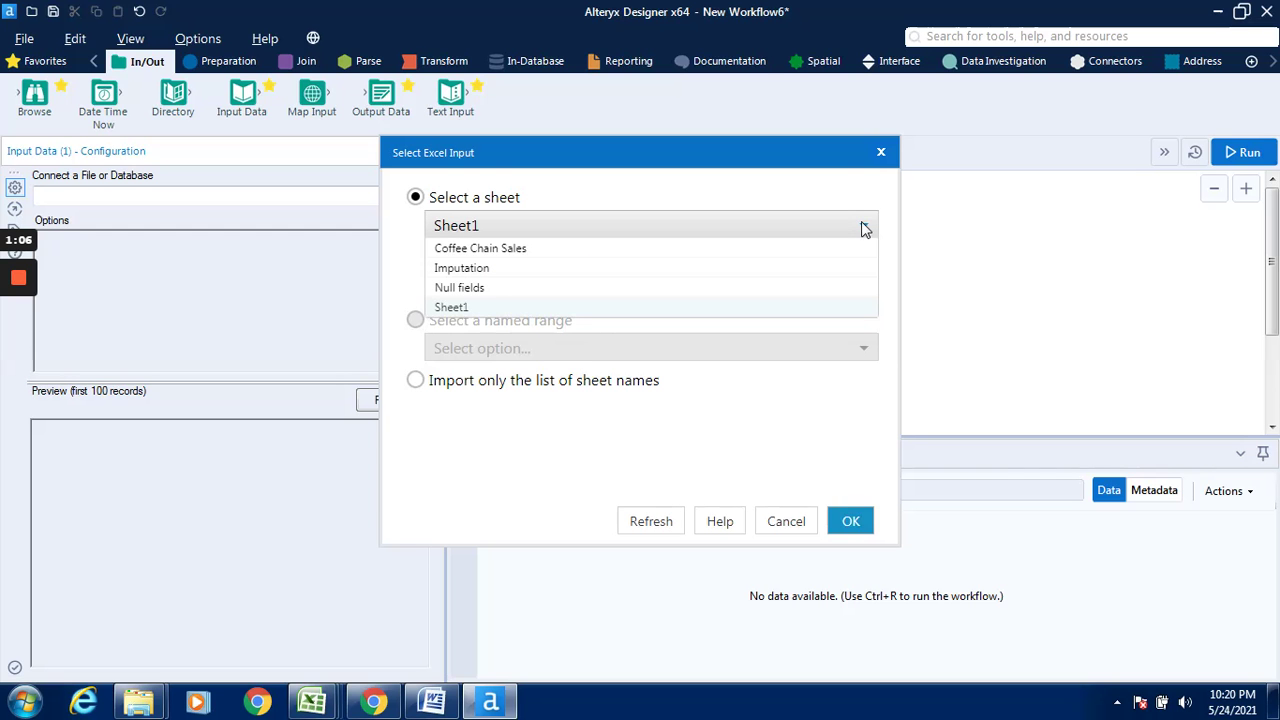
pyautogui.click(571, 308)
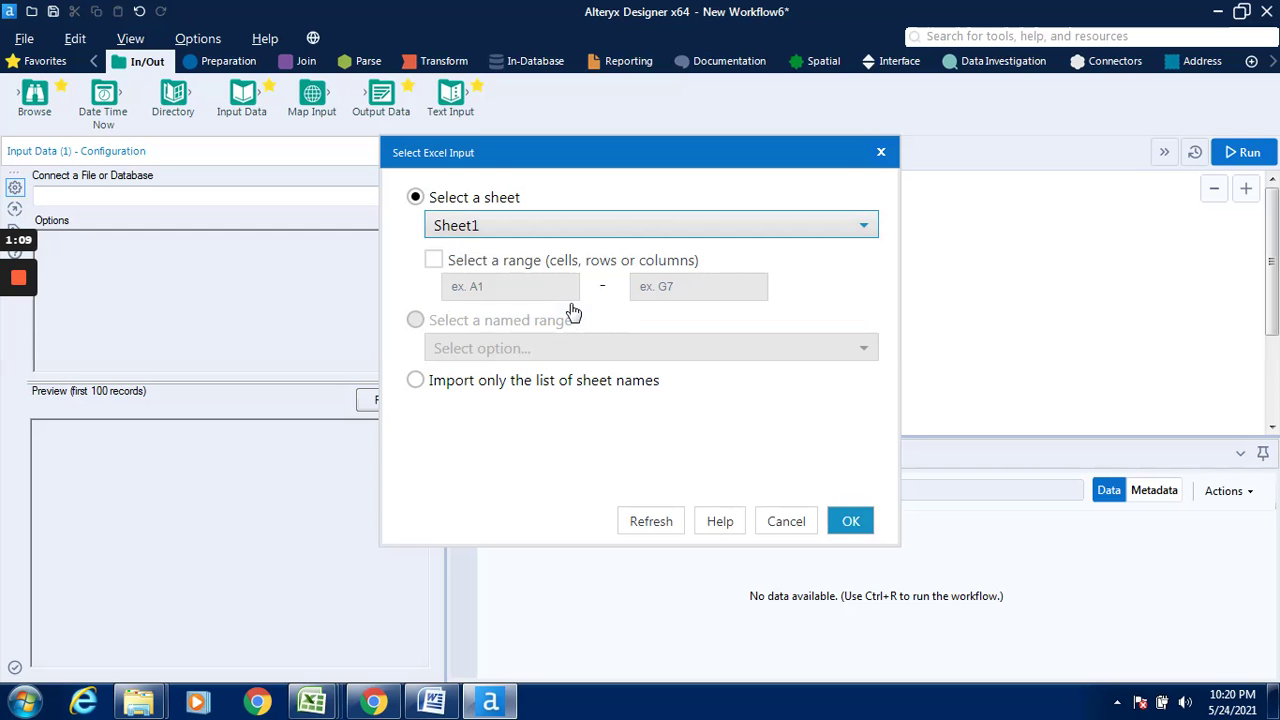
pyautogui.click(852, 522)
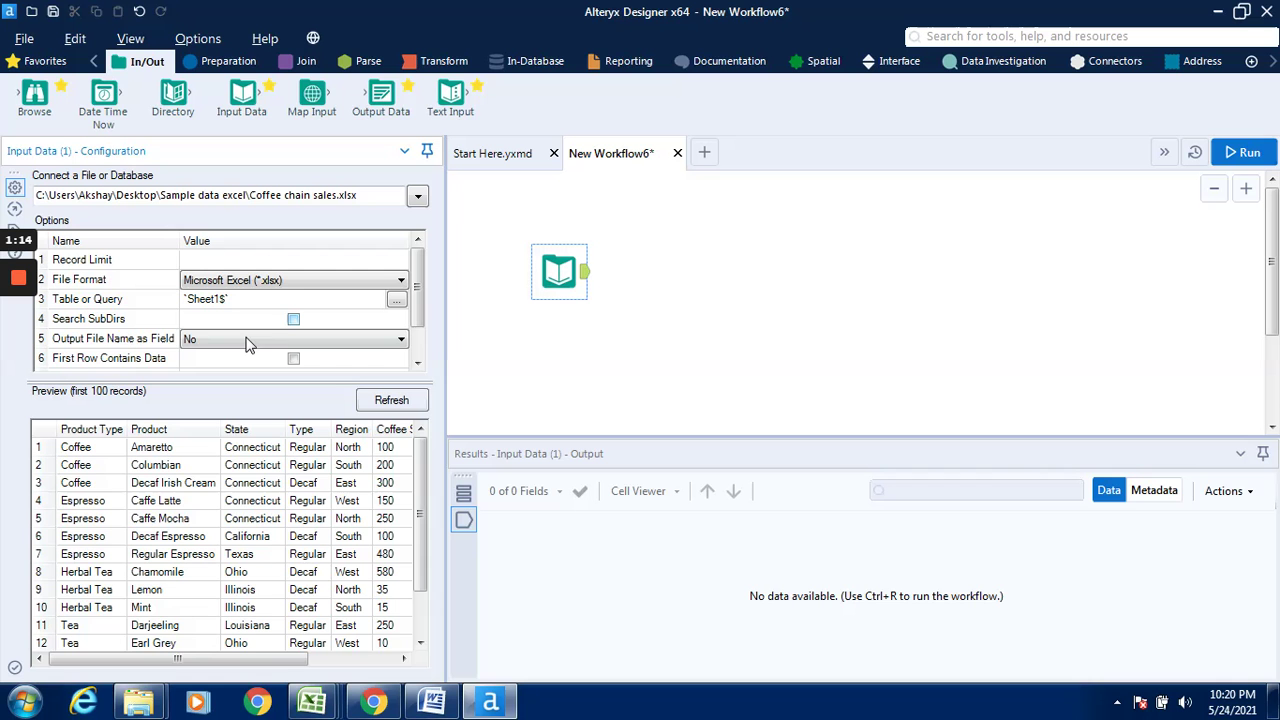
# Run the workflow and dismiss the finished message, yielding 13 records across 6 fields
pyautogui.click(1251, 152)
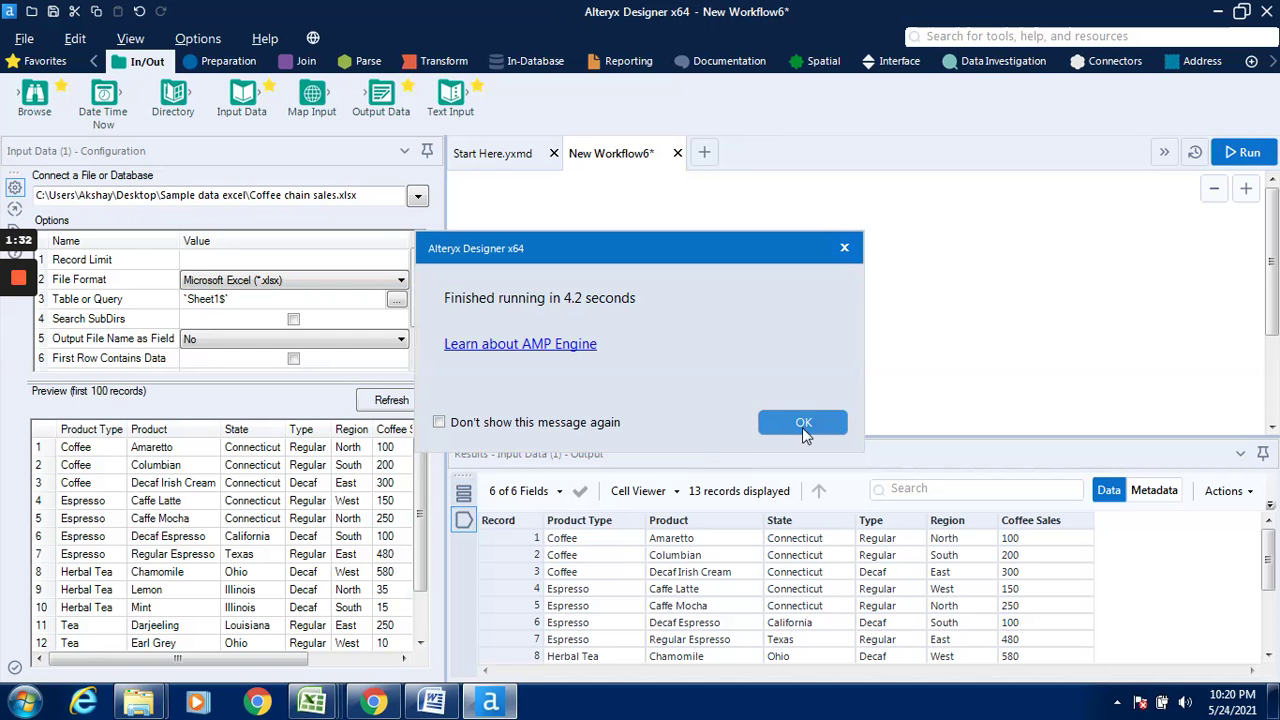
pyautogui.click(803, 424)
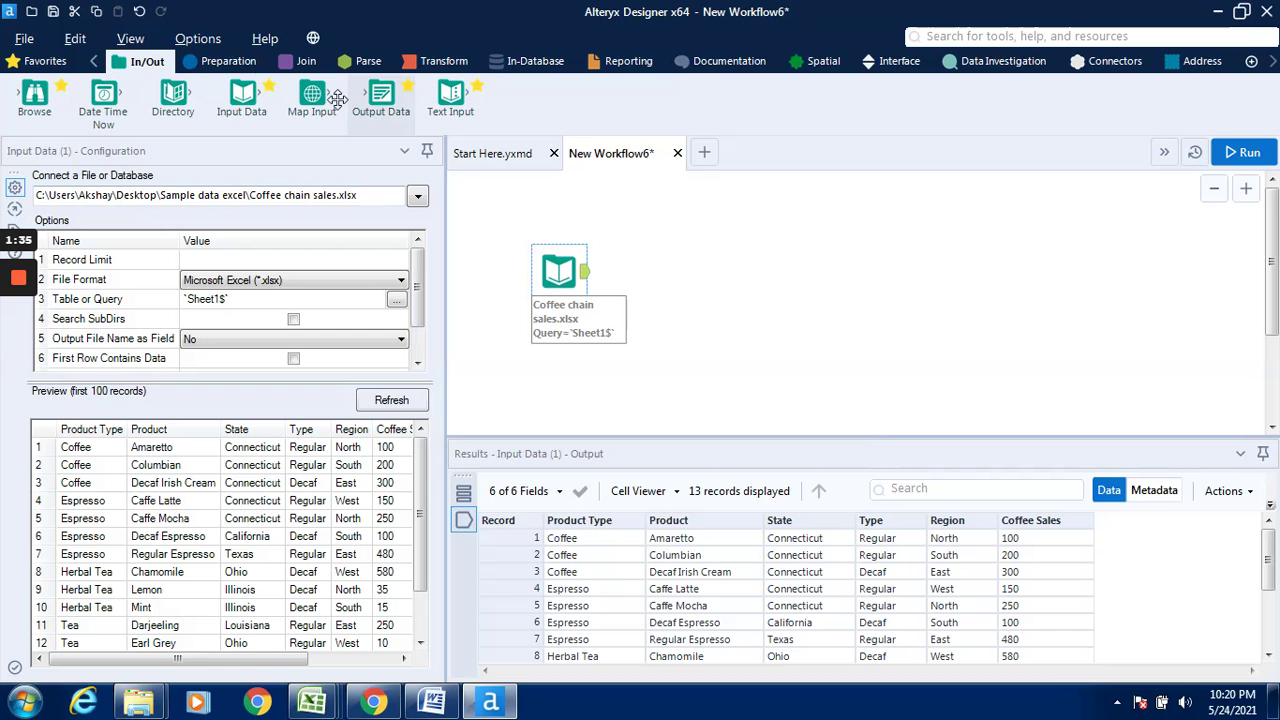
# Add a Select tool from the Preparation tools, connected right after the Input Data tool
pyautogui.click(245, 64)
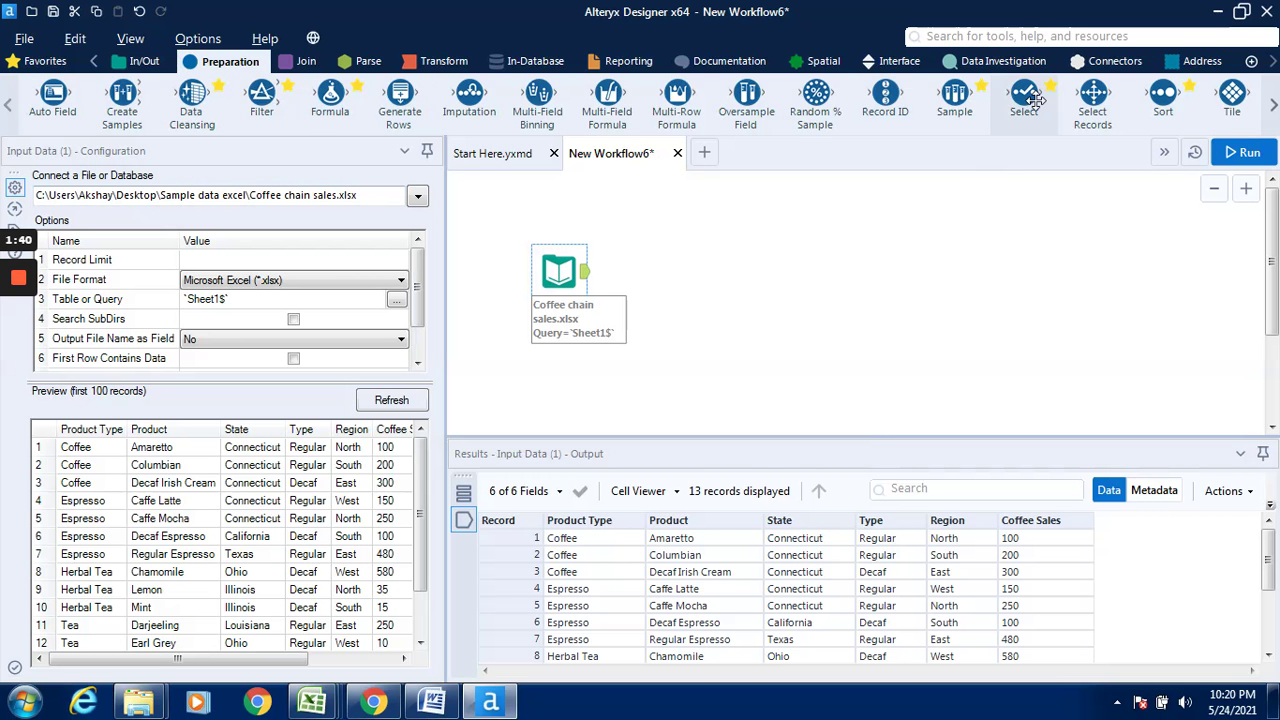
pyautogui.moveTo(1035, 100); pyautogui.dragTo(694, 266)
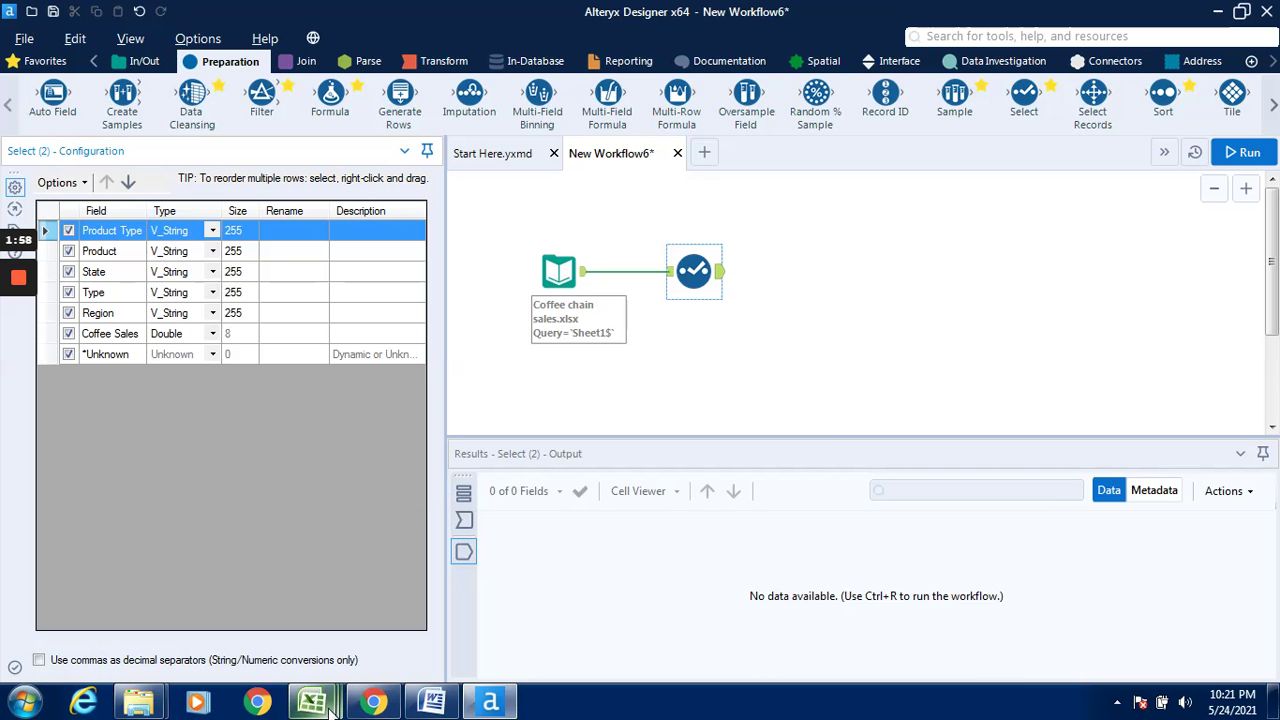
pyautogui.moveTo(333, 708)
pyautogui.click(337, 642)
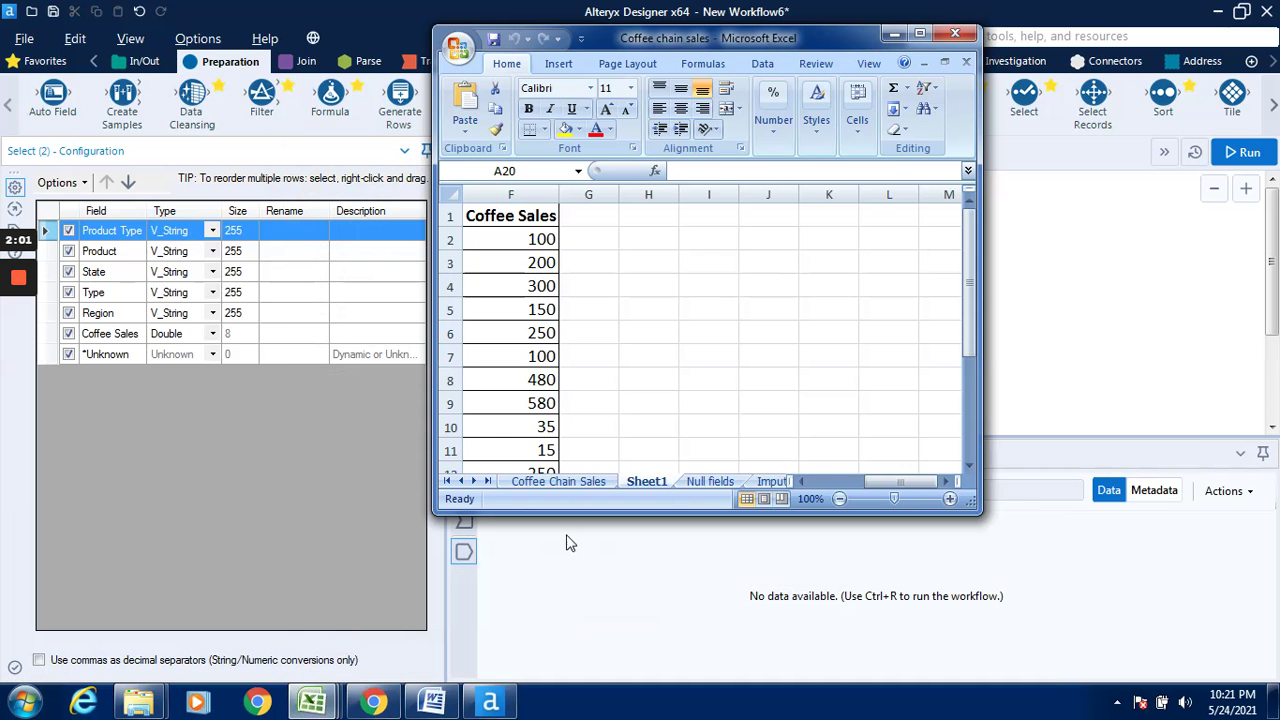
pyautogui.click(823, 481)
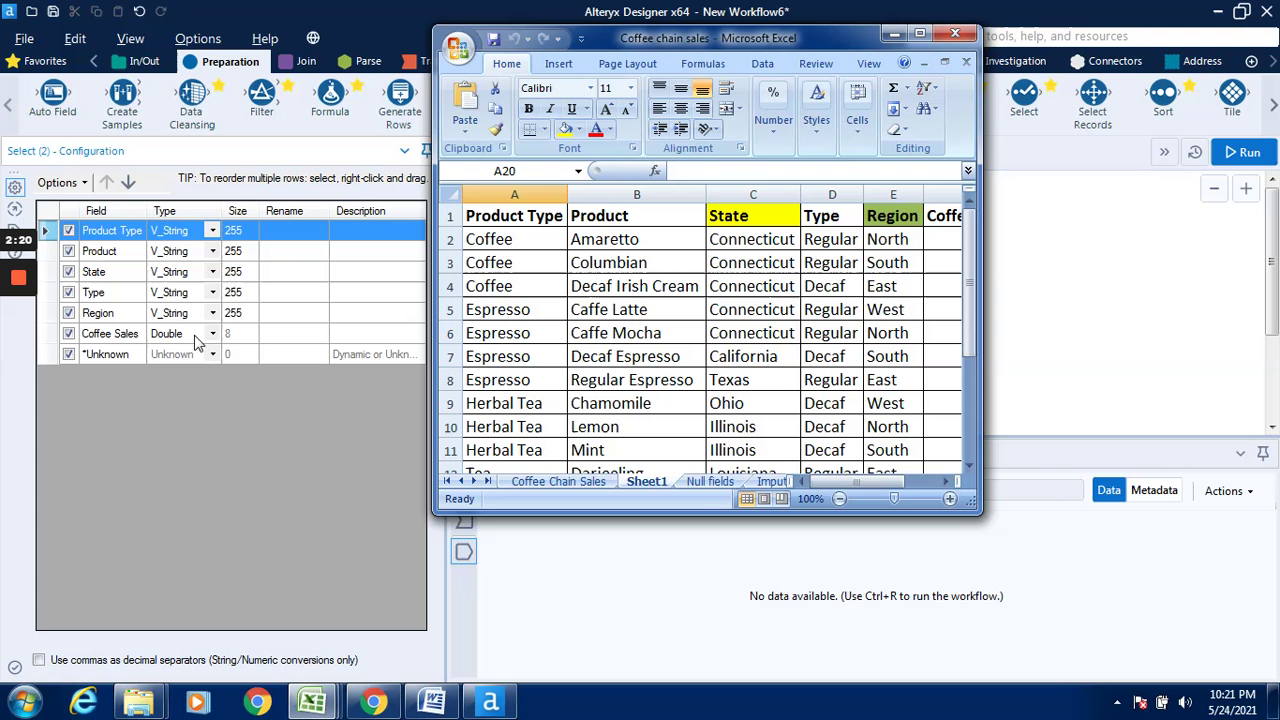
pyautogui.click(896, 38)
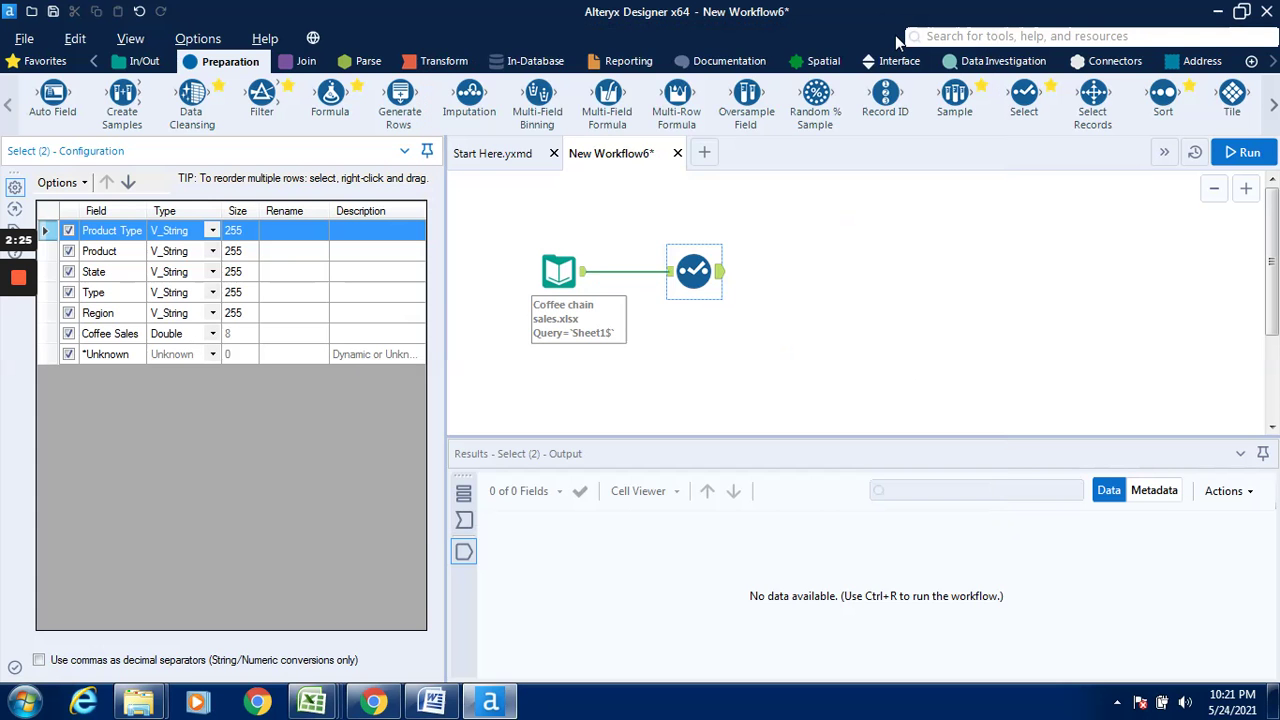
# In the Select tool, change Product Type to String and Coffee Sales to Int32
pyautogui.click(213, 231)
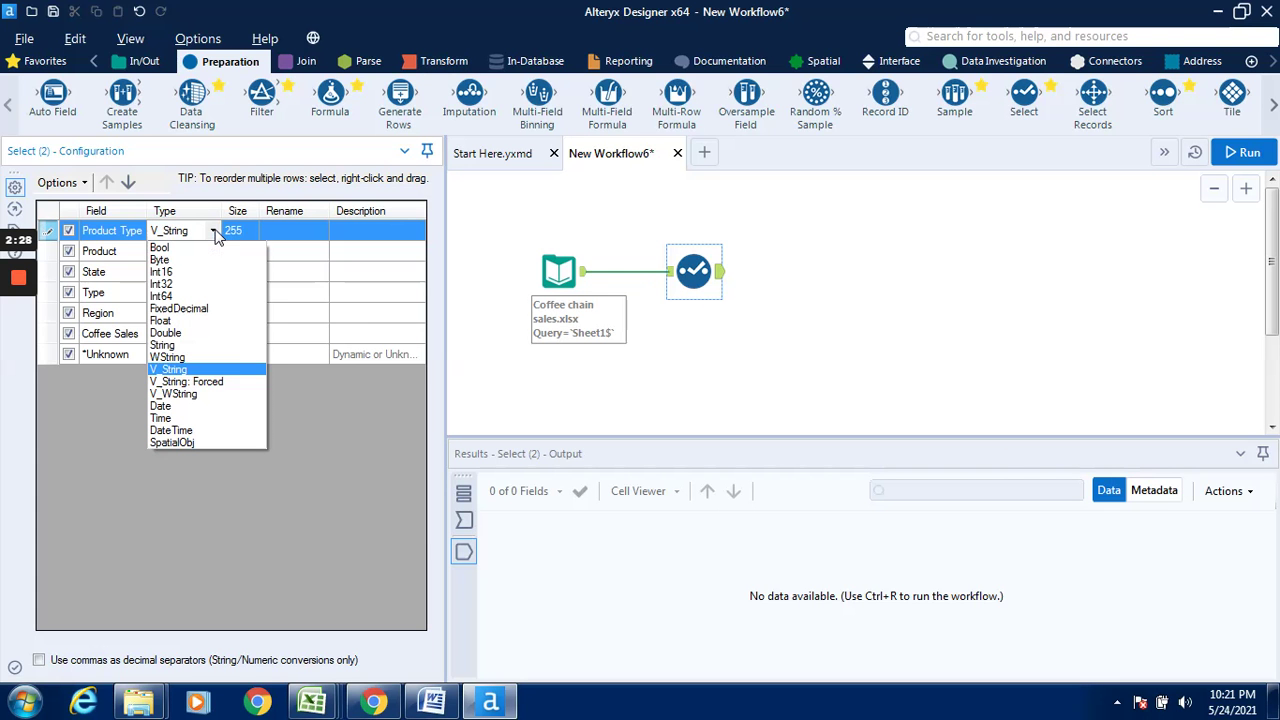
pyautogui.click(194, 345)
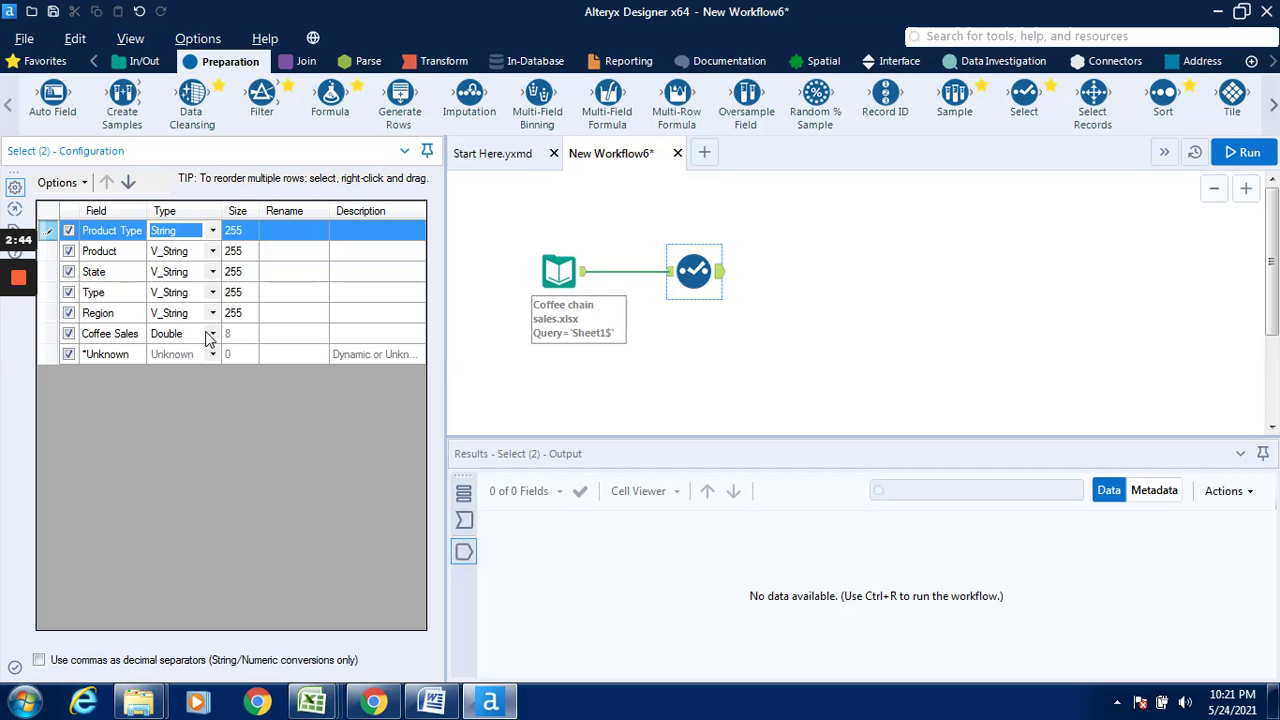
pyautogui.click(213, 334)
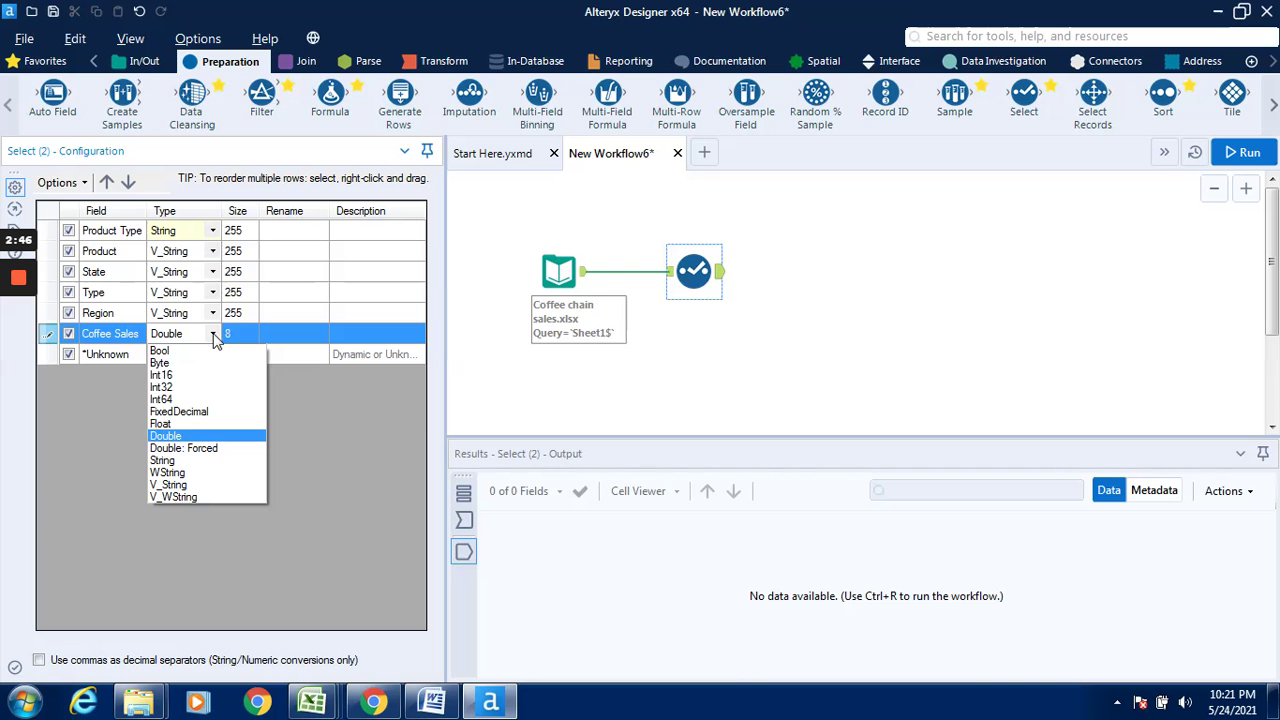
pyautogui.click(182, 390)
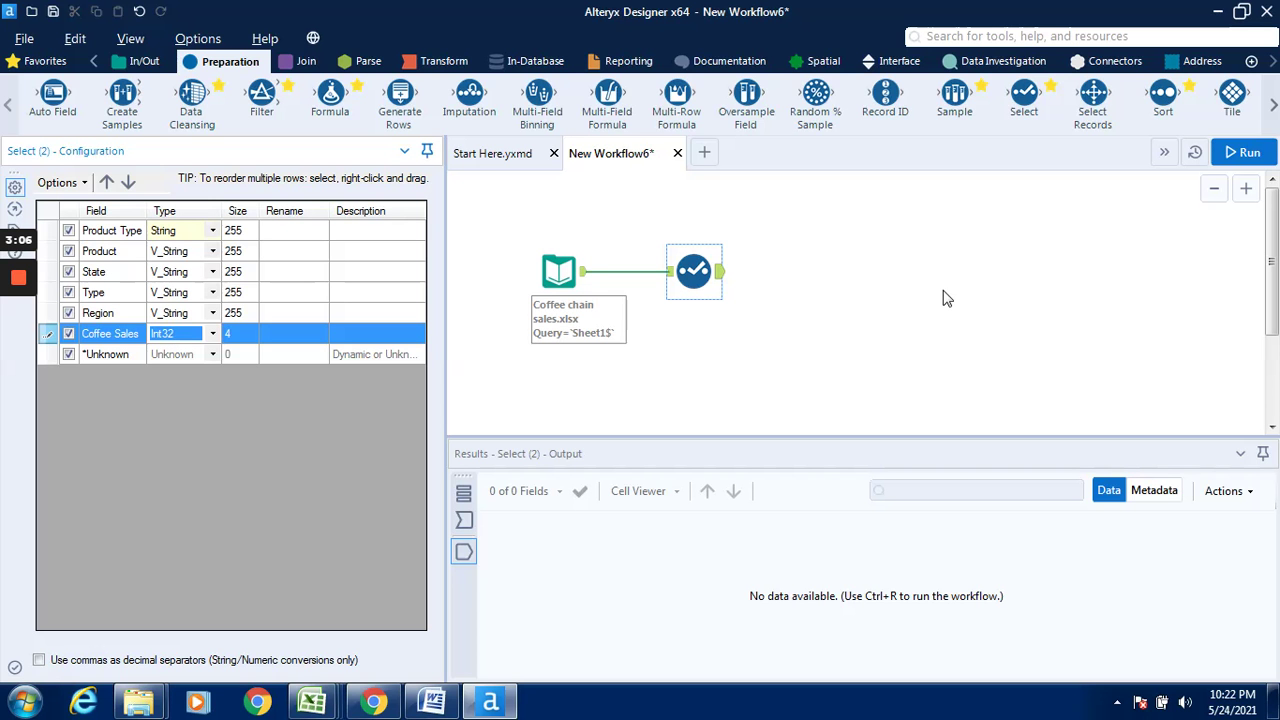
# Run the workflow and inspect the Select output's 13 records with integer Coffee Sales
pyautogui.click(1238, 152)
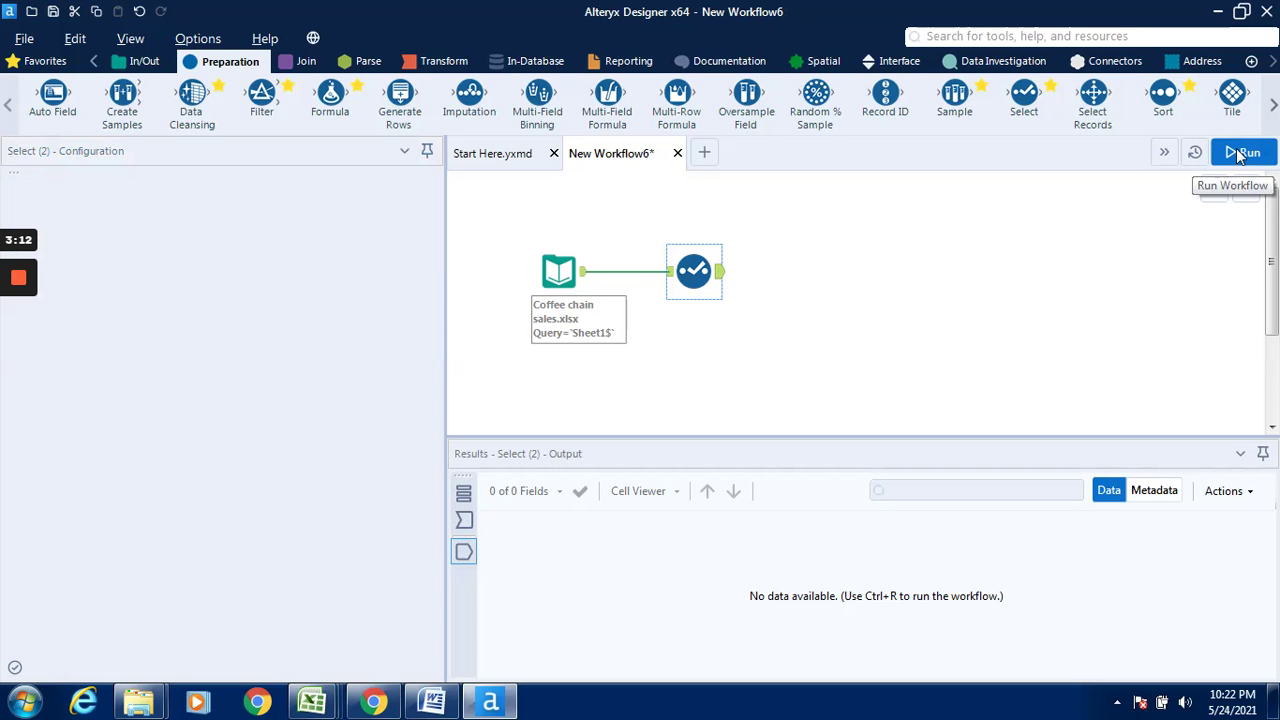
pyautogui.click(1238, 152)
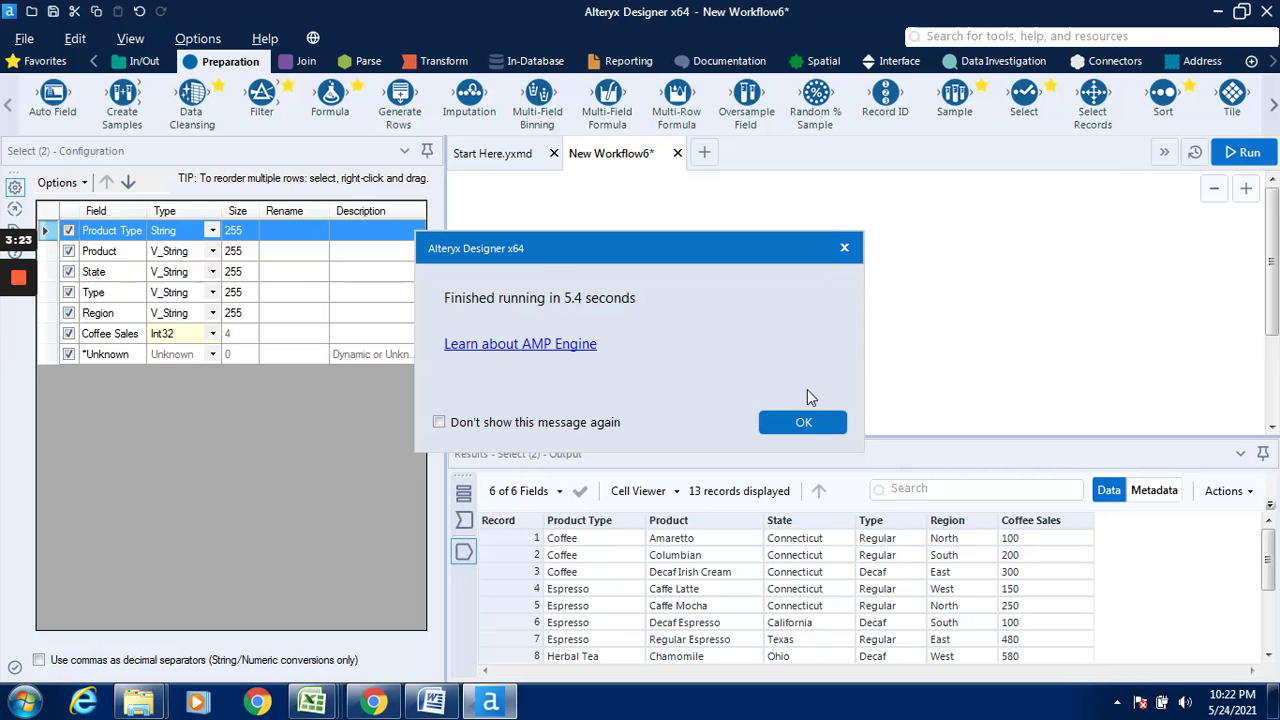
pyautogui.click(786, 426)
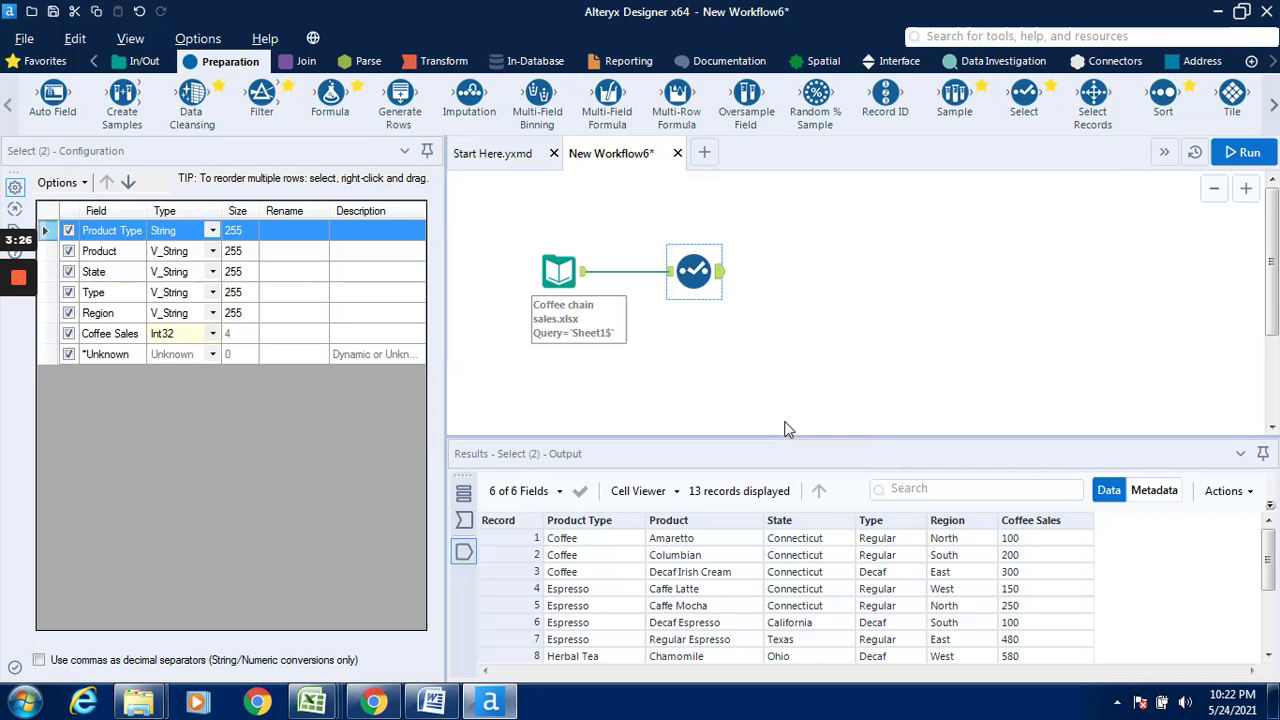
pyautogui.click(669, 272)
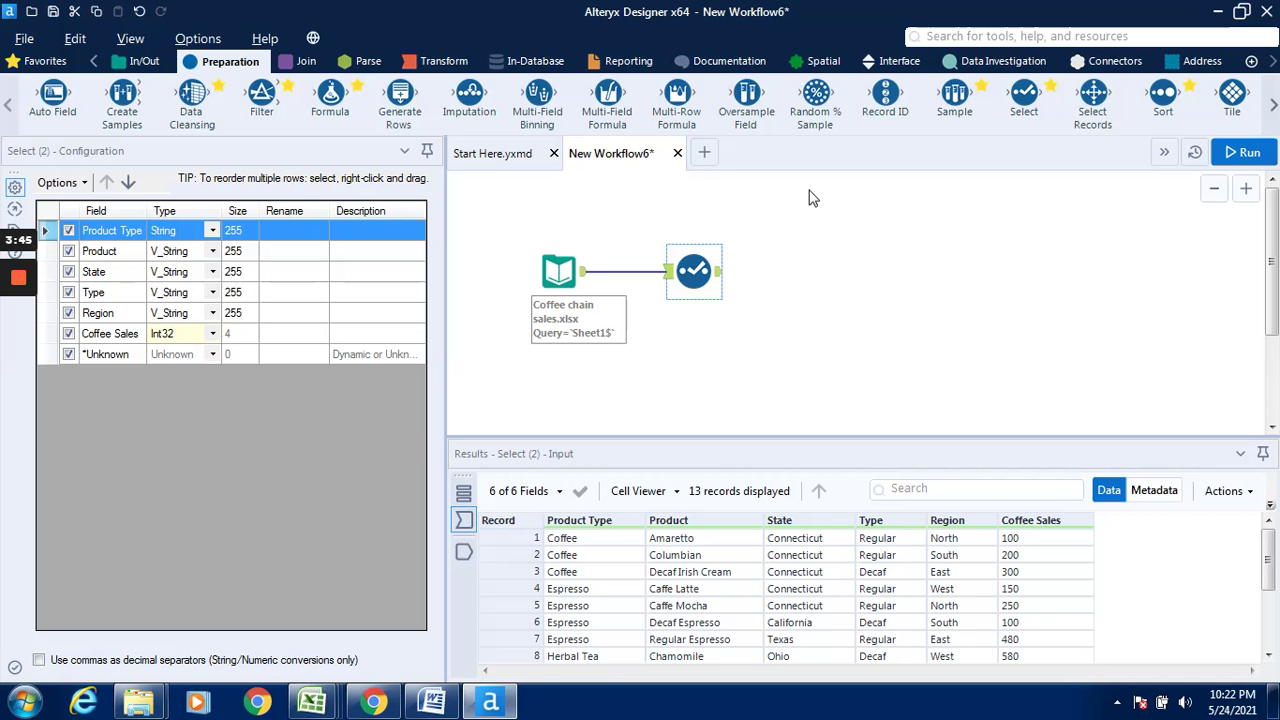
pyautogui.click(719, 277)
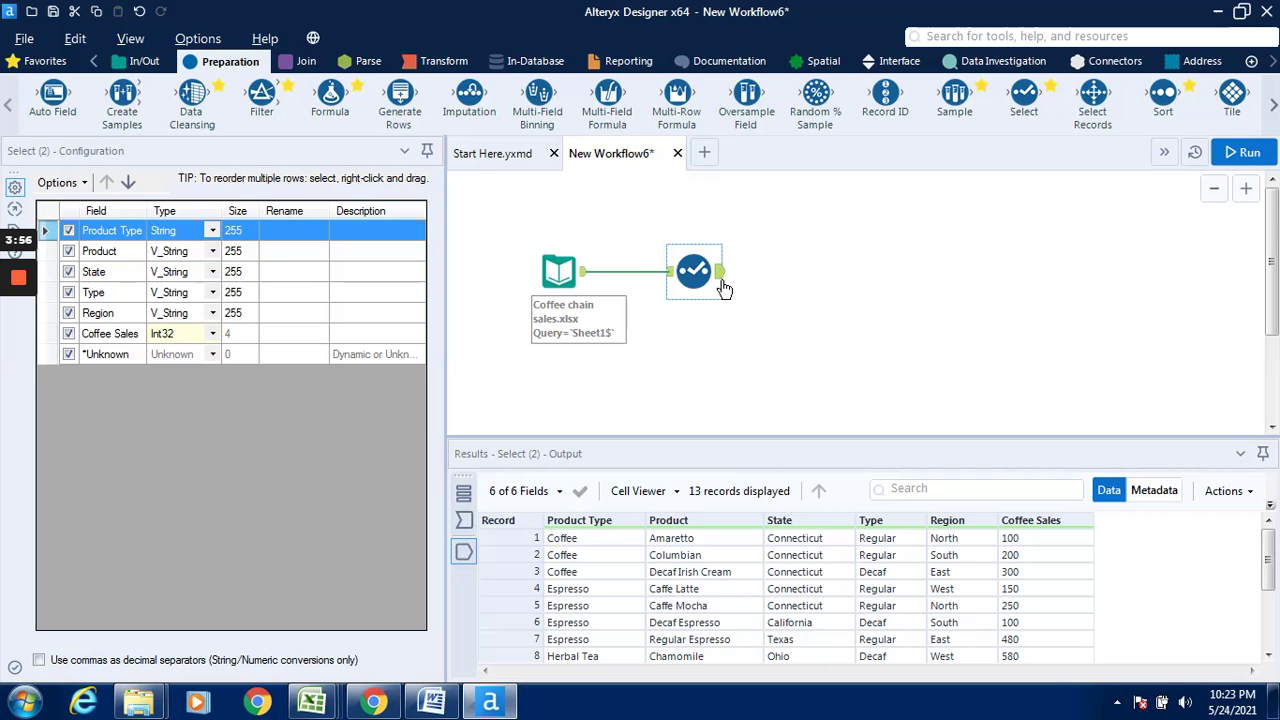
pyautogui.click(722, 280)
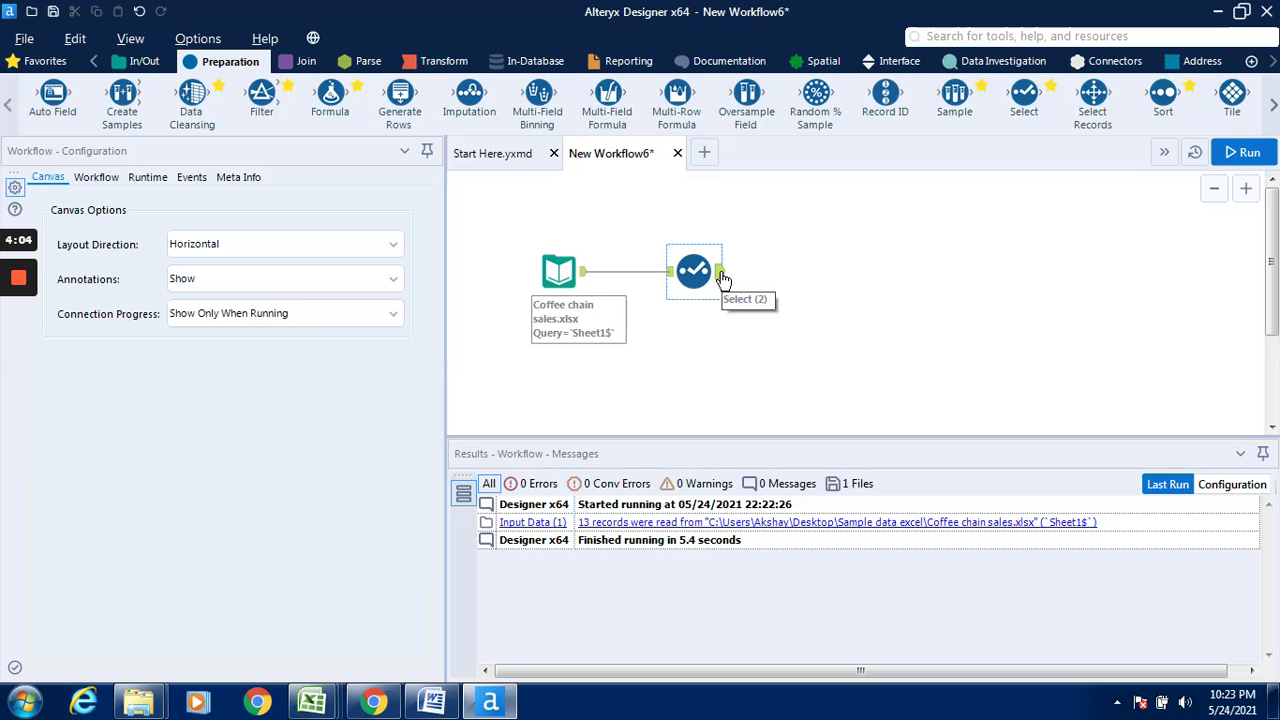
pyautogui.click(723, 278)
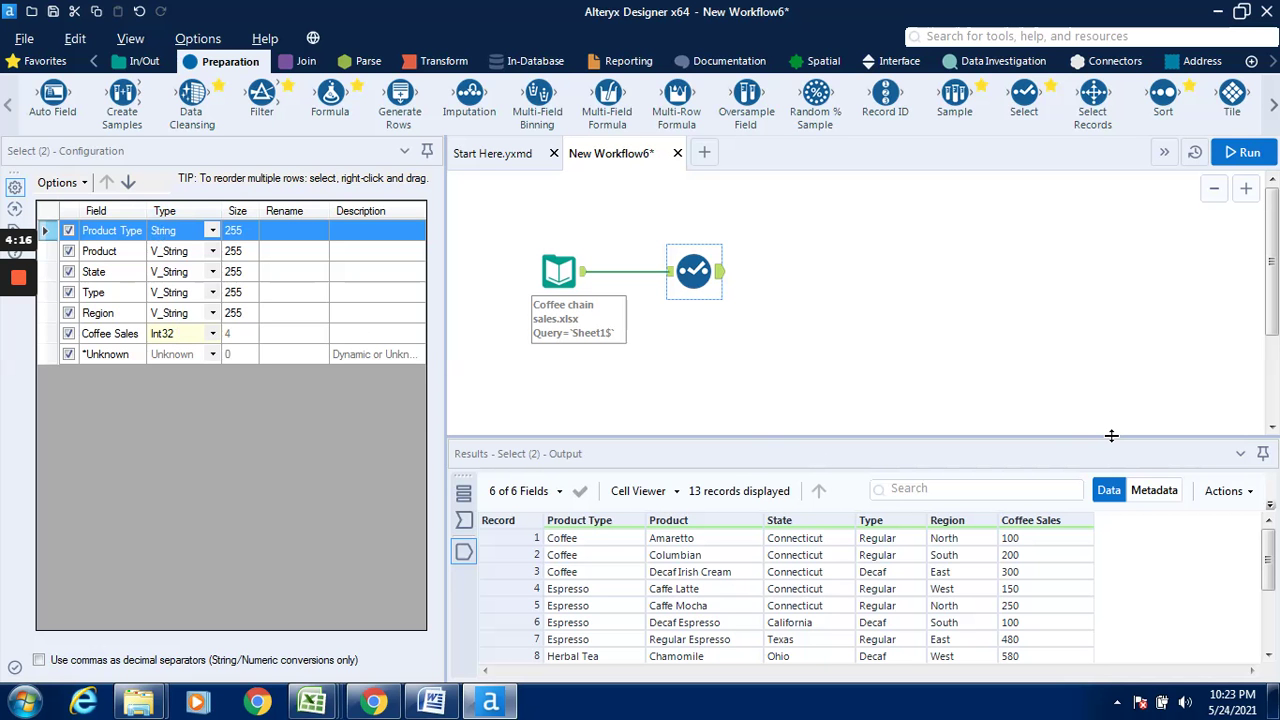
pyautogui.click(1158, 503)
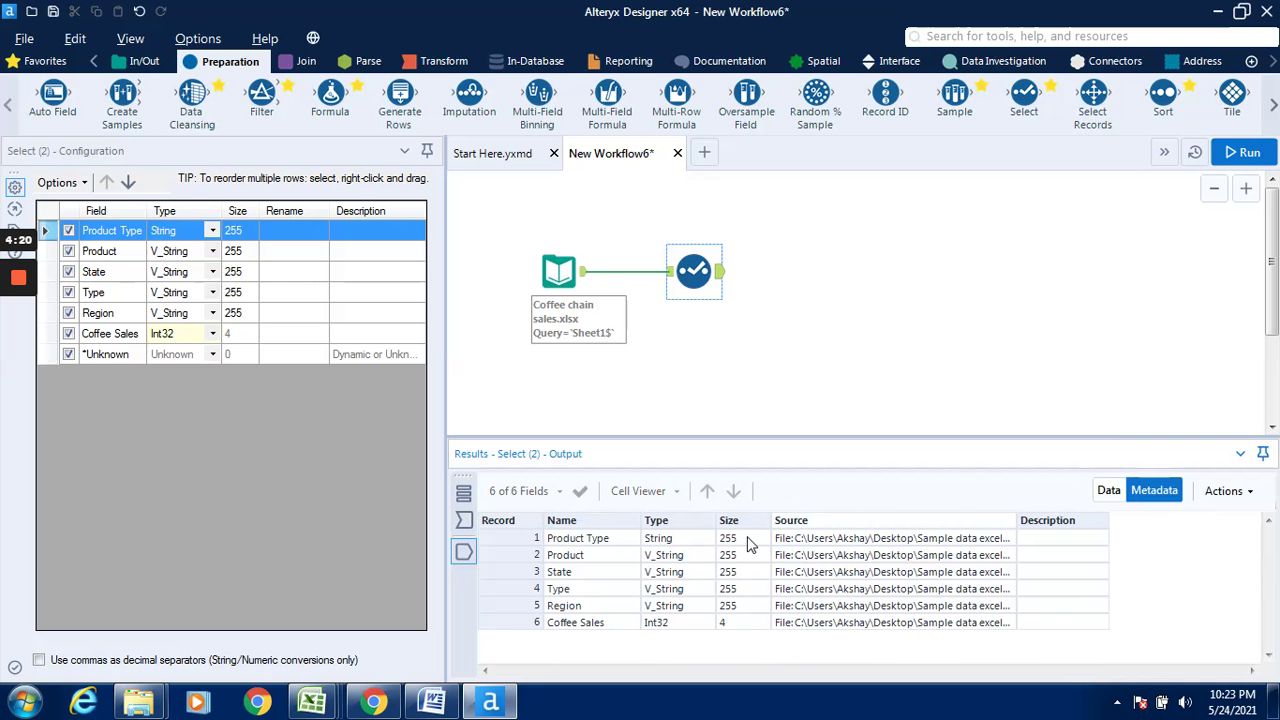
pyautogui.click(656, 541)
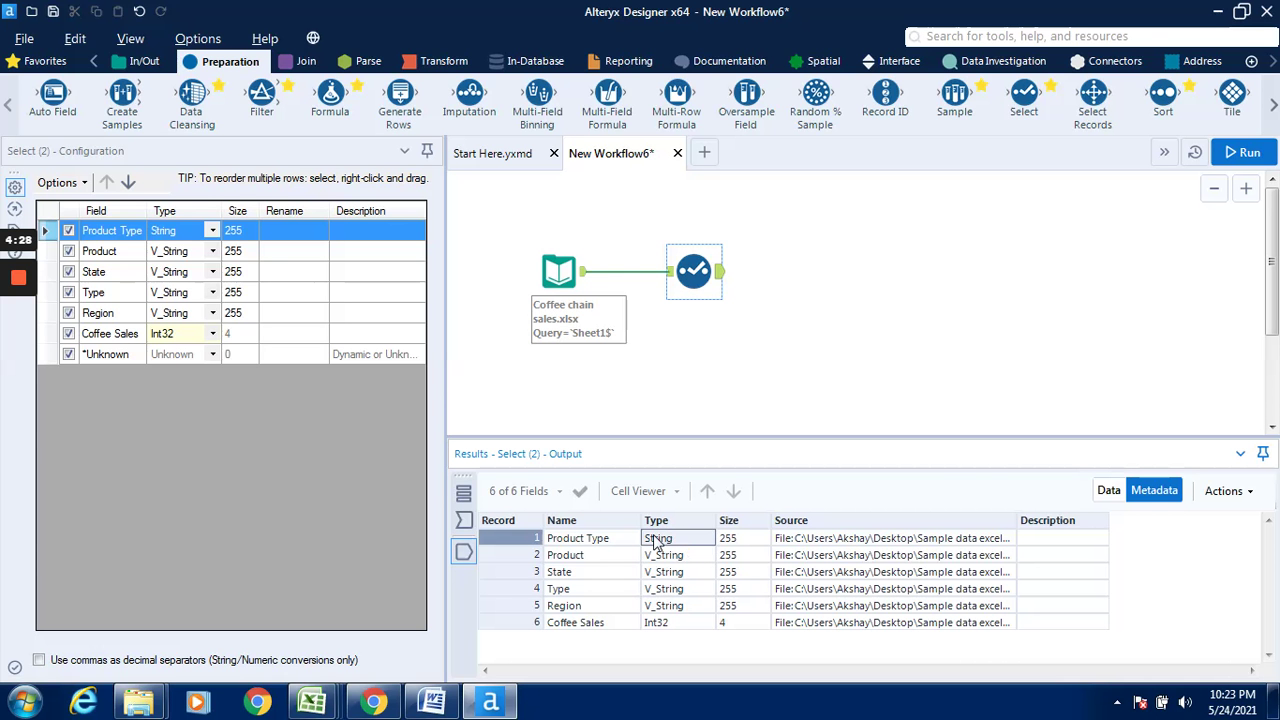
pyautogui.click(657, 623)
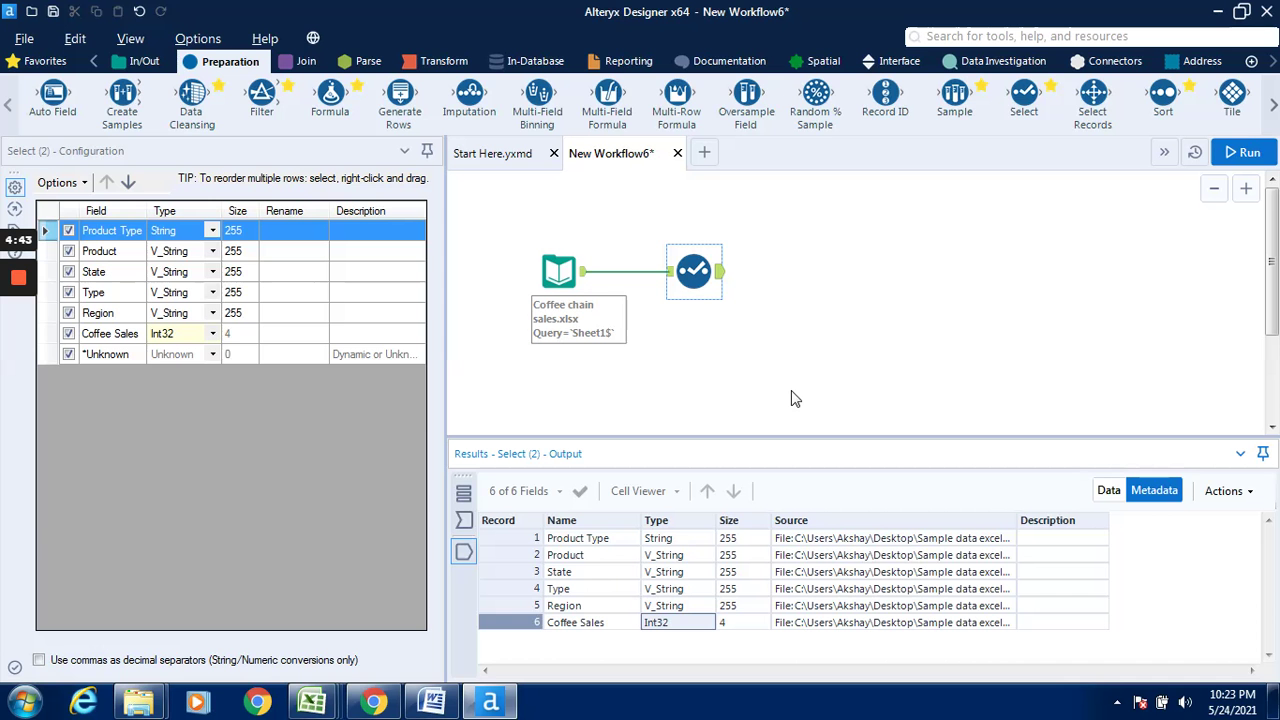
pyautogui.click(1108, 491)
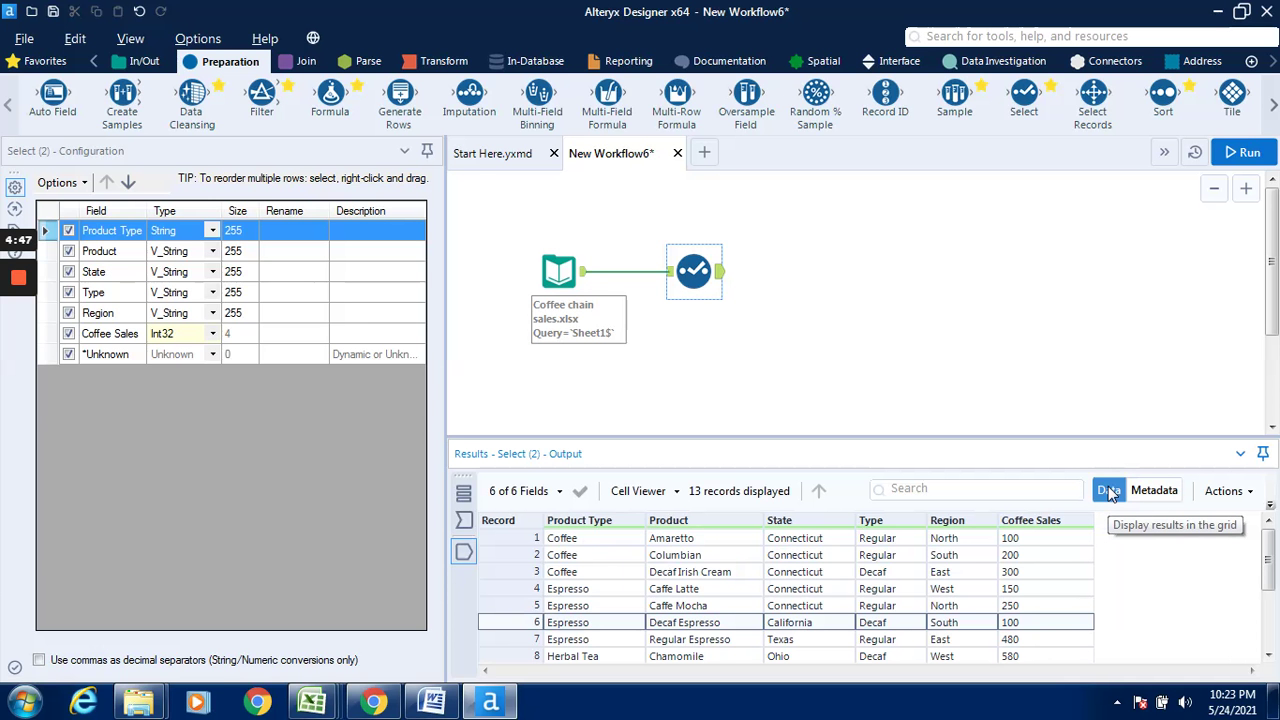